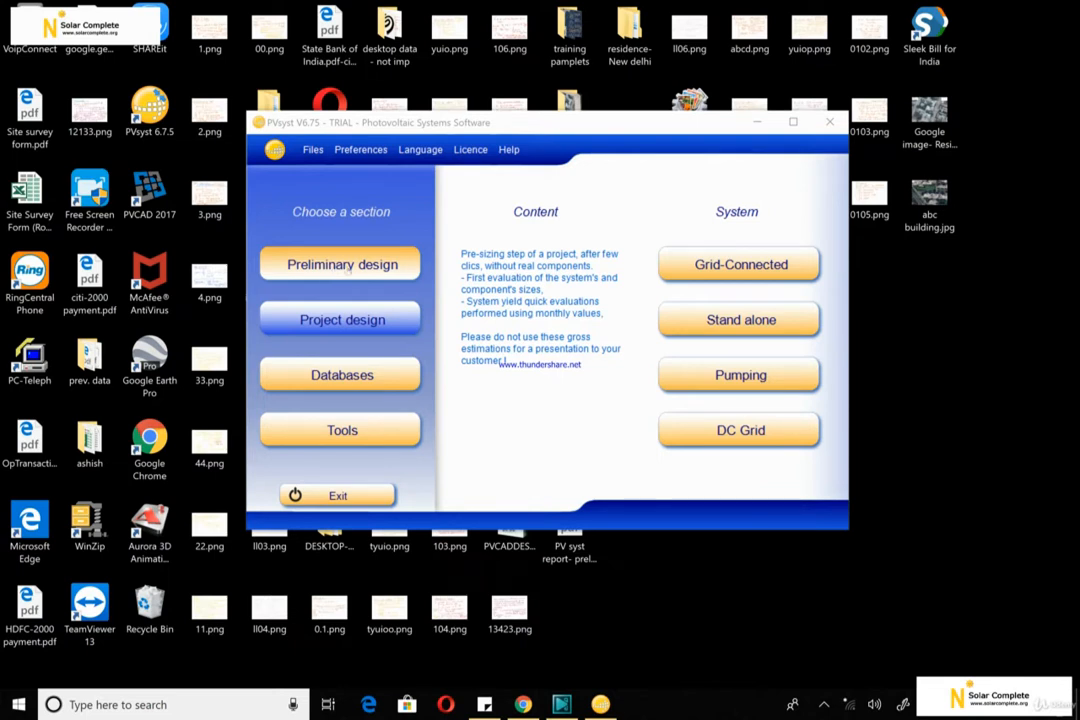
Start a new grid-connected project in the Project design section
mouse_move(340, 322)
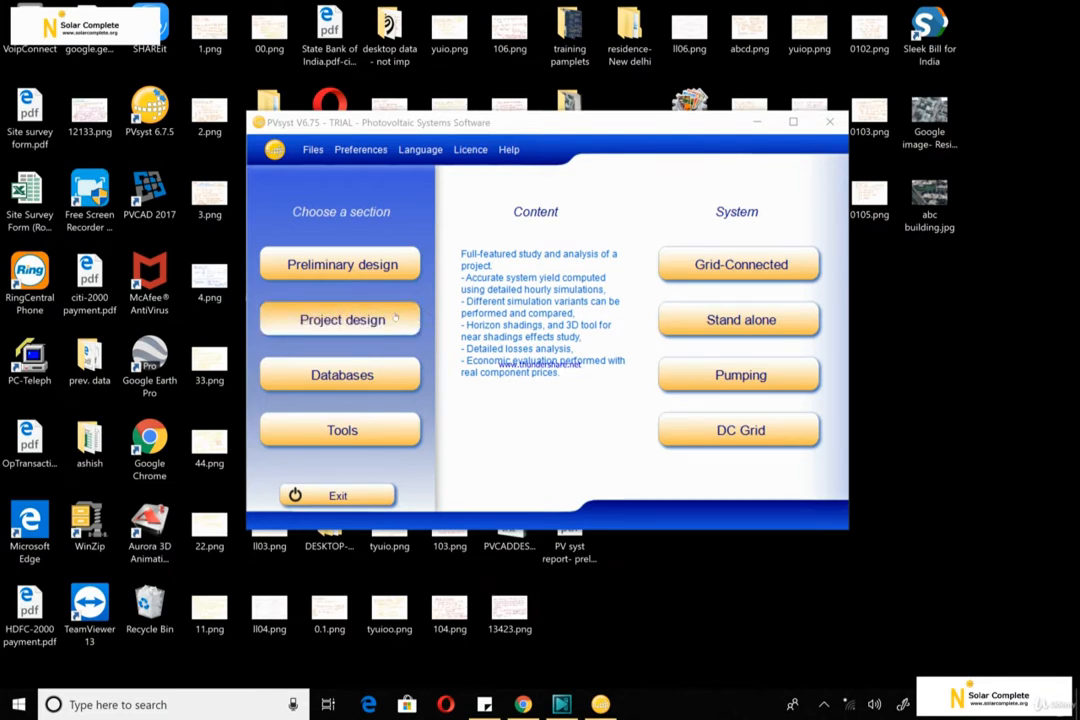
left_click(395, 317)
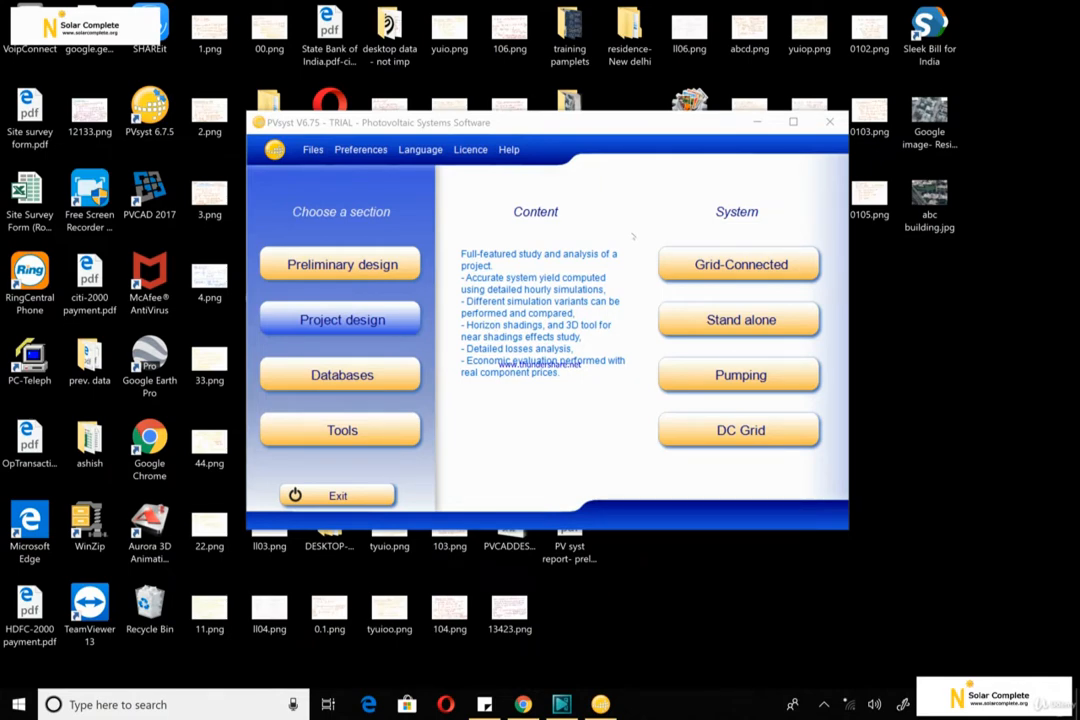
left_click(701, 267)
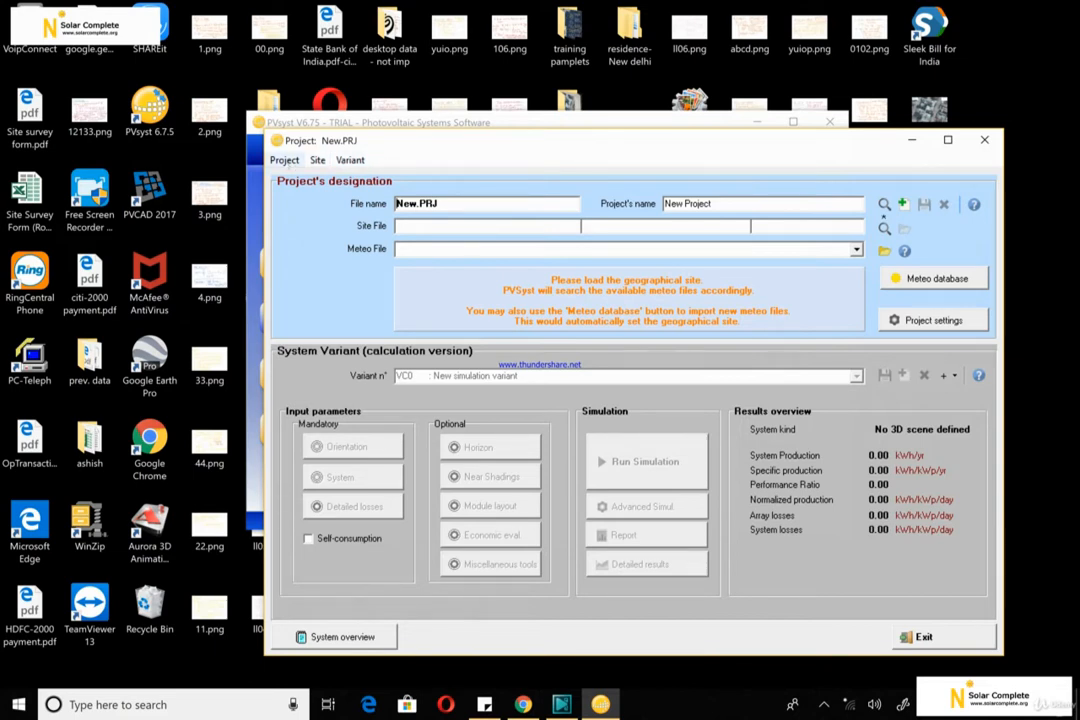
left_click(284, 160)
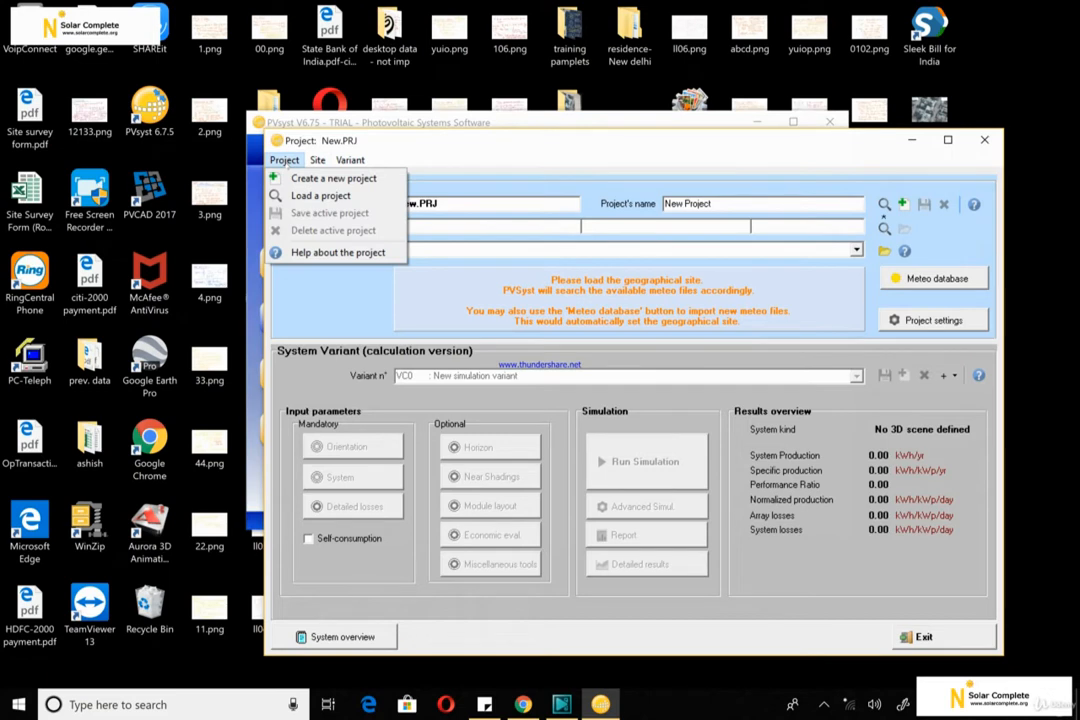
left_click(317, 160)
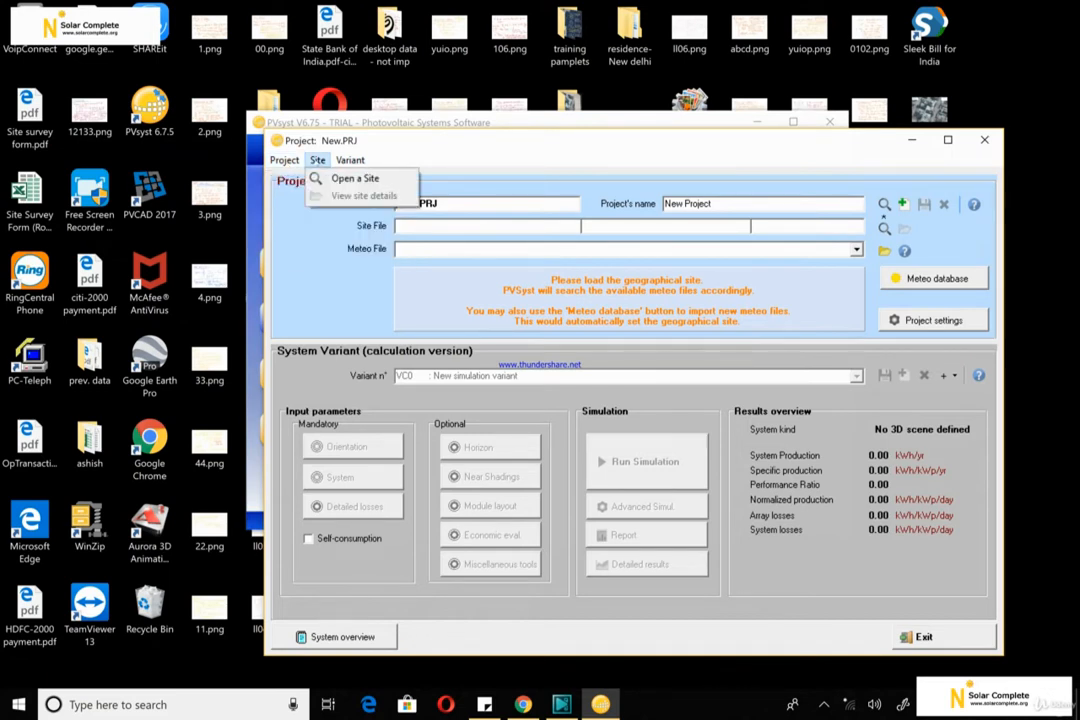
left_click(350, 160)
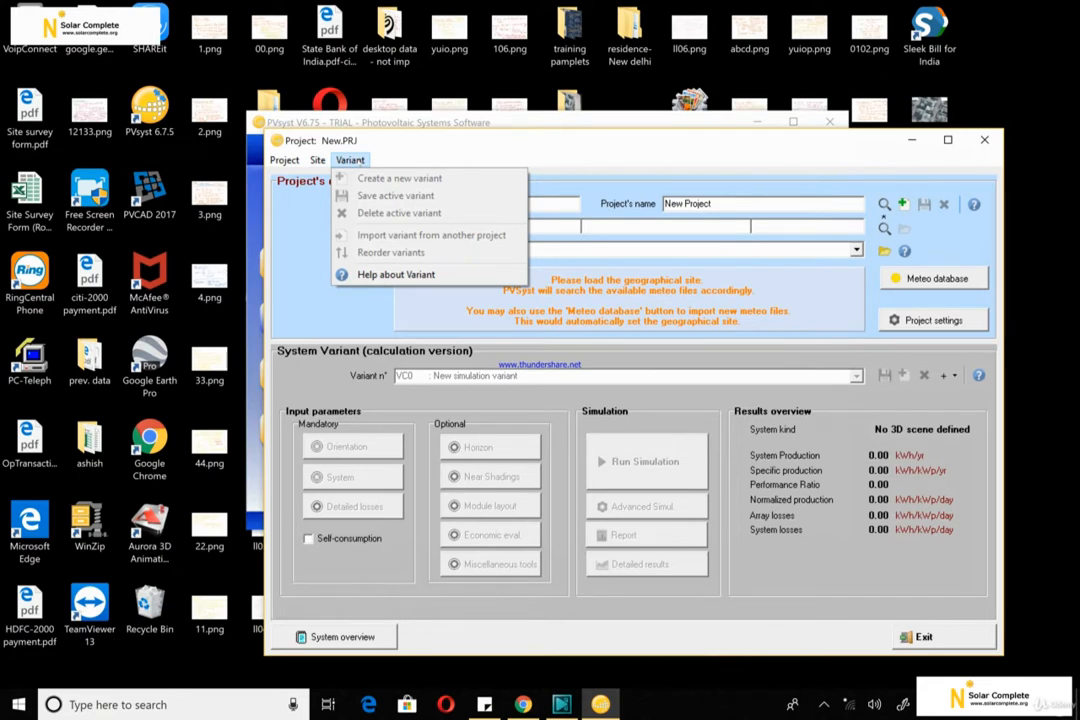
left_click(314, 214)
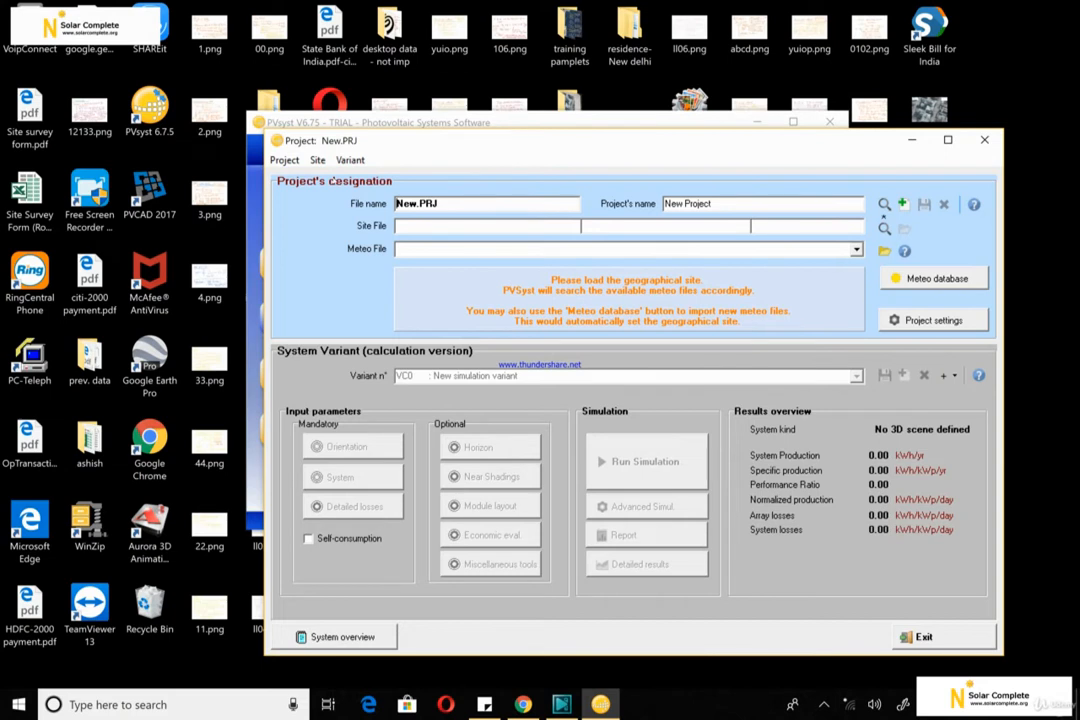
Name the project file "100kW grid-new delhi-india", keeping the .PRJ extension
left_click(413, 203)
key("BackSpace")
key("BackSpace")
key("BackSpace")
type("10K")
key("BackSpace")
key("BackSpace")
key("BackSpace")
type("50")
key("BackSpace")
key("BackSpace")
type("100kW")
key("Return")
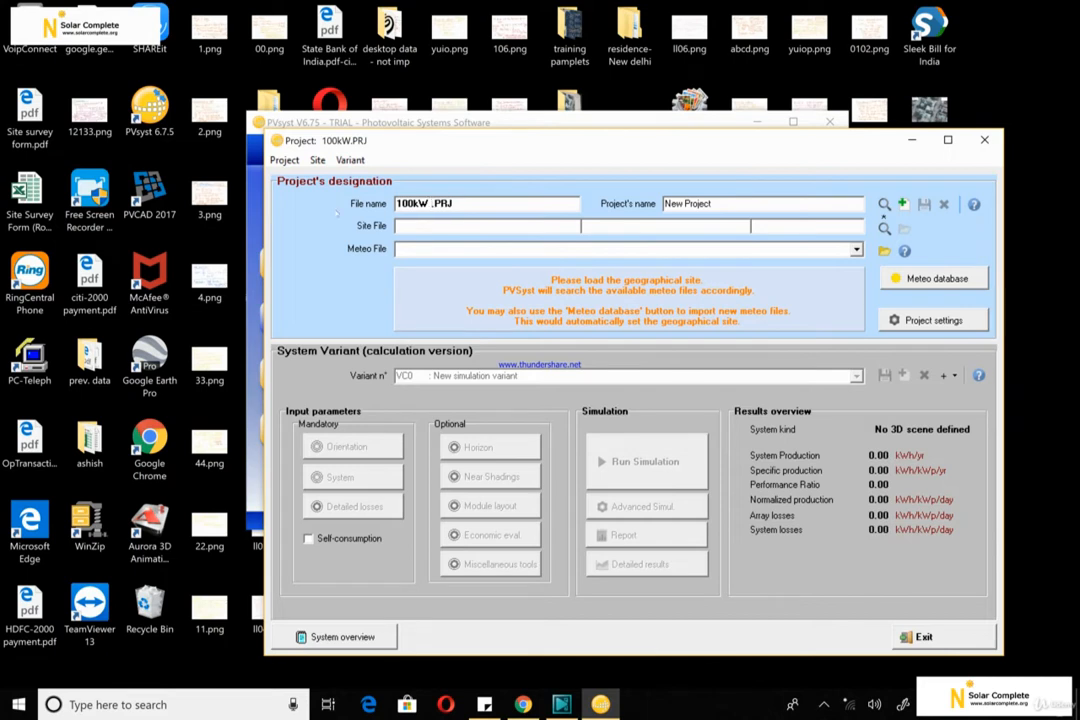
type("grid")
key("Return")
type("new")
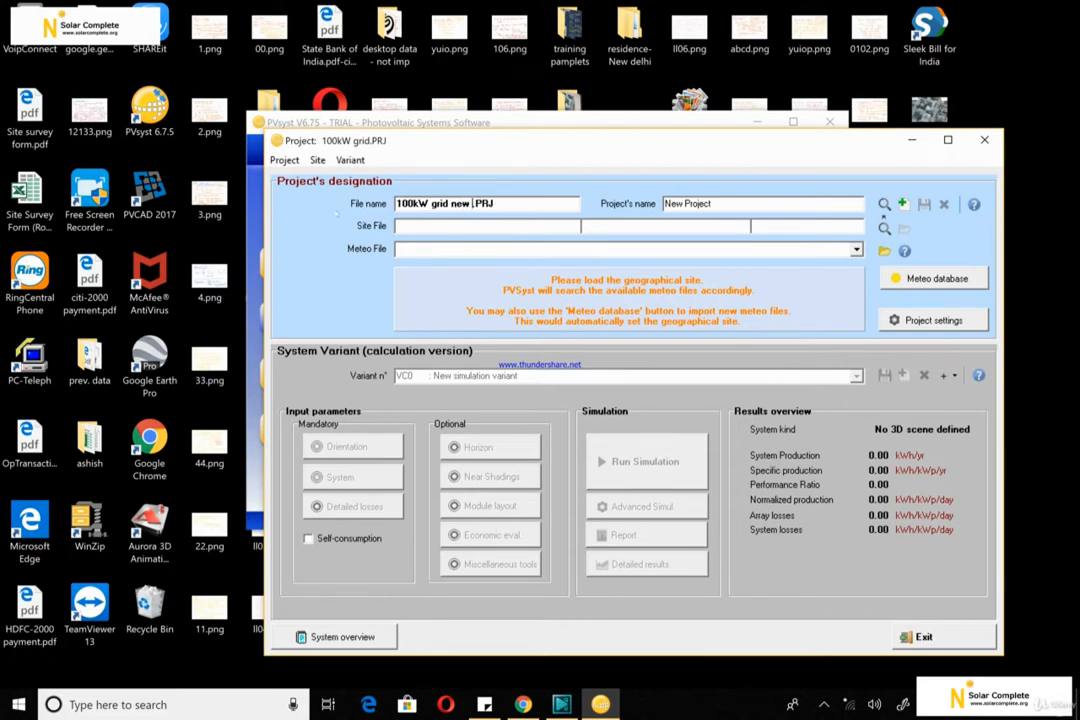
key("BackSpace")
key("BackSpace")
key("BackSpace")
type("ew")
key("BackSpace")
key("BackSpace")
key("BackSpace")
key("BackSpace")
type("-new delhi-india")
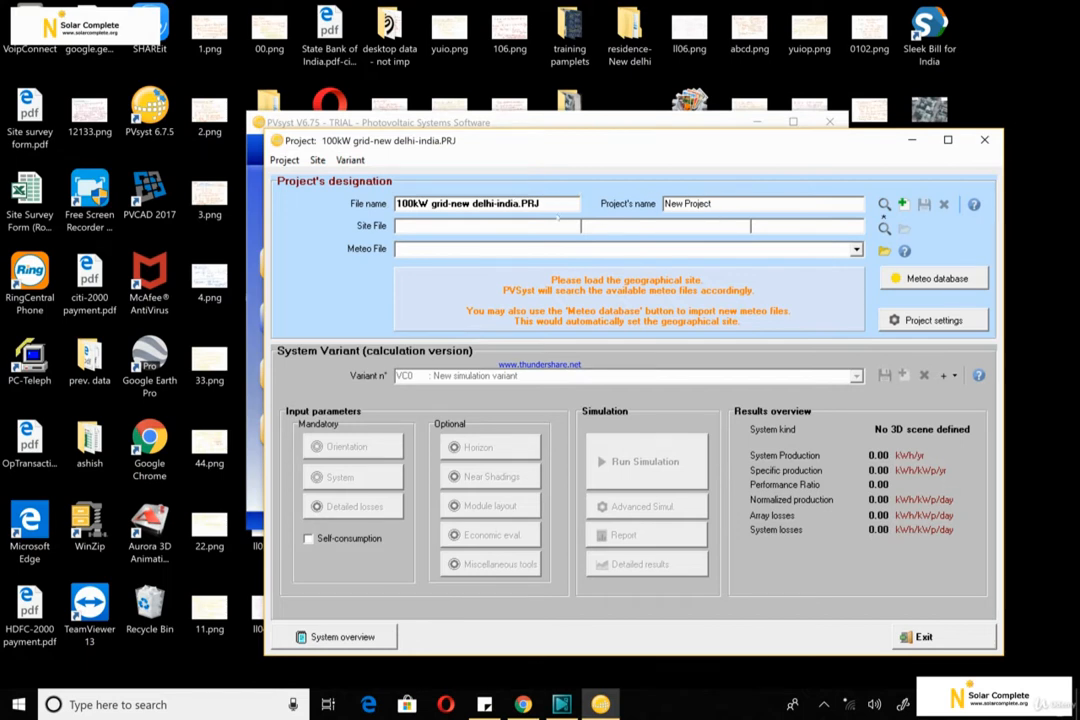
Copy the file name without its extension and use "100kW grid-new delhi-india" as the project's name
left_click_drag(519, 203, 397, 203)
key("ctrl+c")
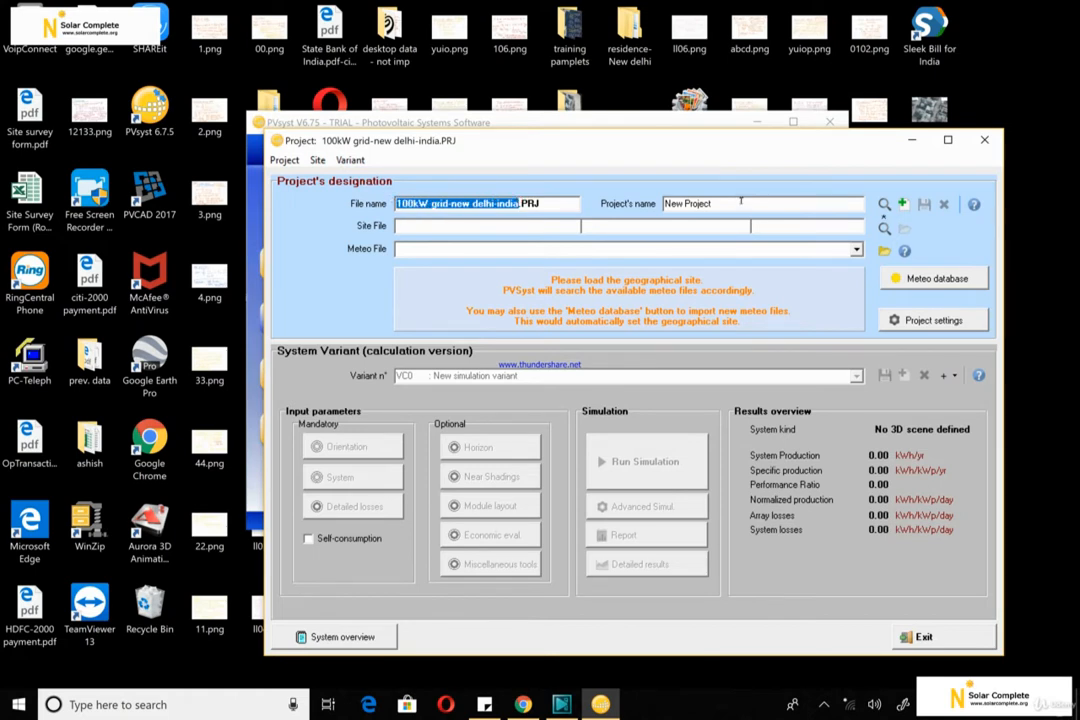
left_click(741, 203)
key("BackSpace")
key("BackSpace")
key("BackSpace")
key("BackSpace")
key("BackSpace")
key("BackSpace")
key("BackSpace")
key("BackSpace")
key("BackSpace")
key("BackSpace")
key("BackSpace")
key("ctrl+v")
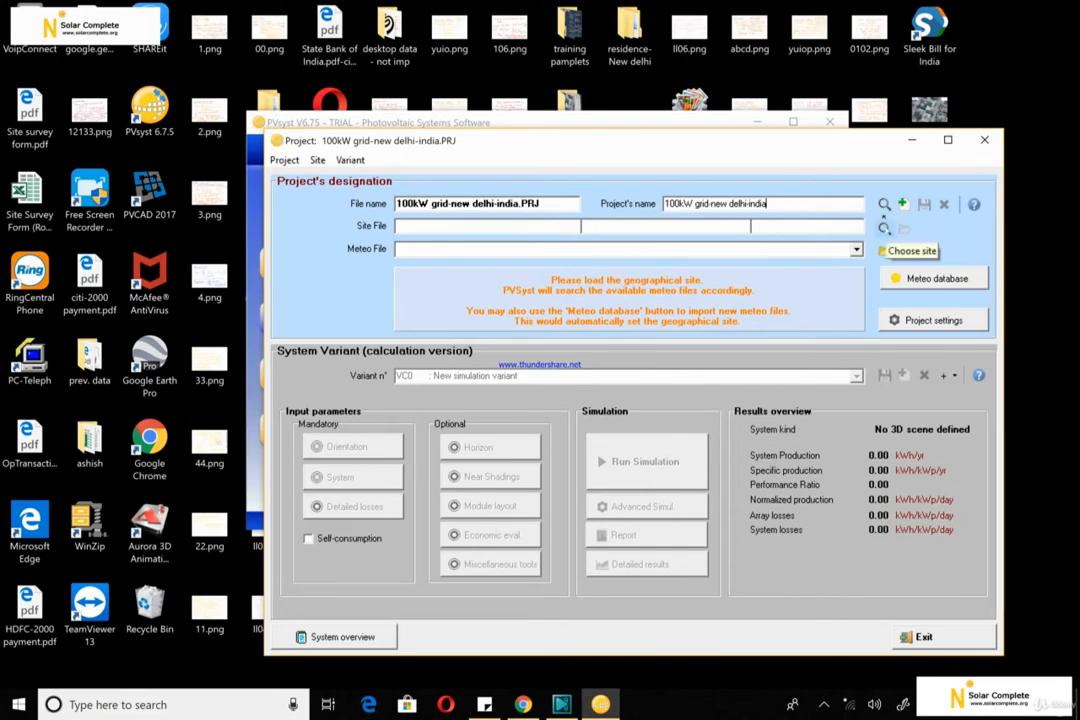
Search the Asian geographical sites for "delhi" and assign Delhi/Safdarjung, India, as the project's site
left_click(884, 228)
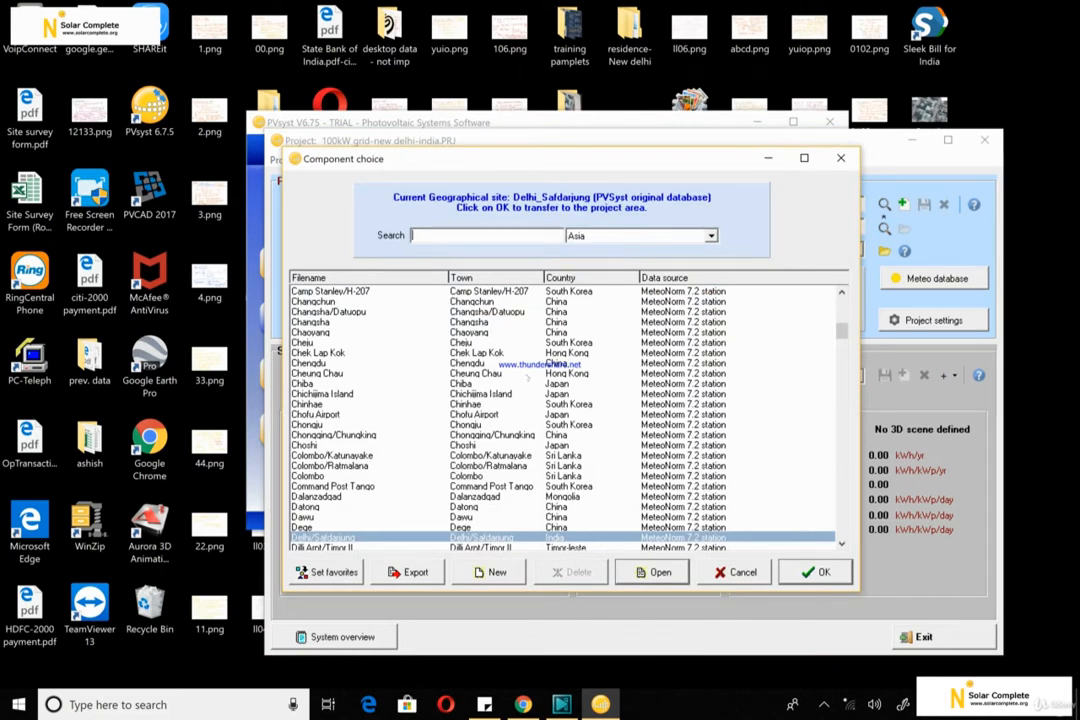
left_click_drag(844, 334, 845, 380)
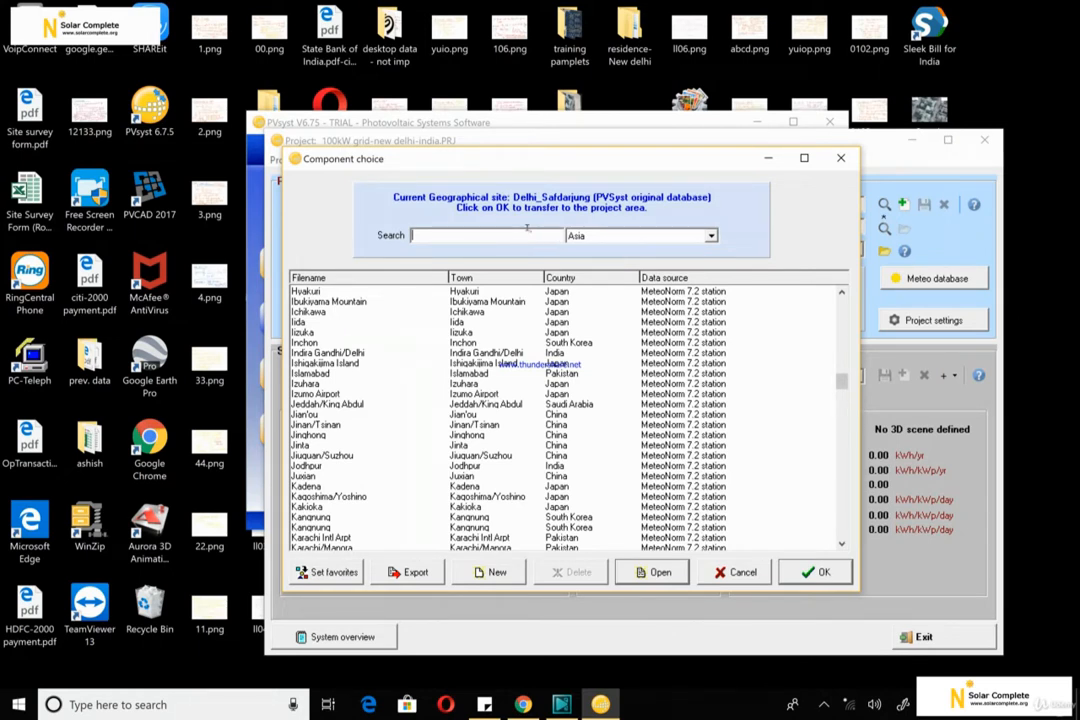
type("new")
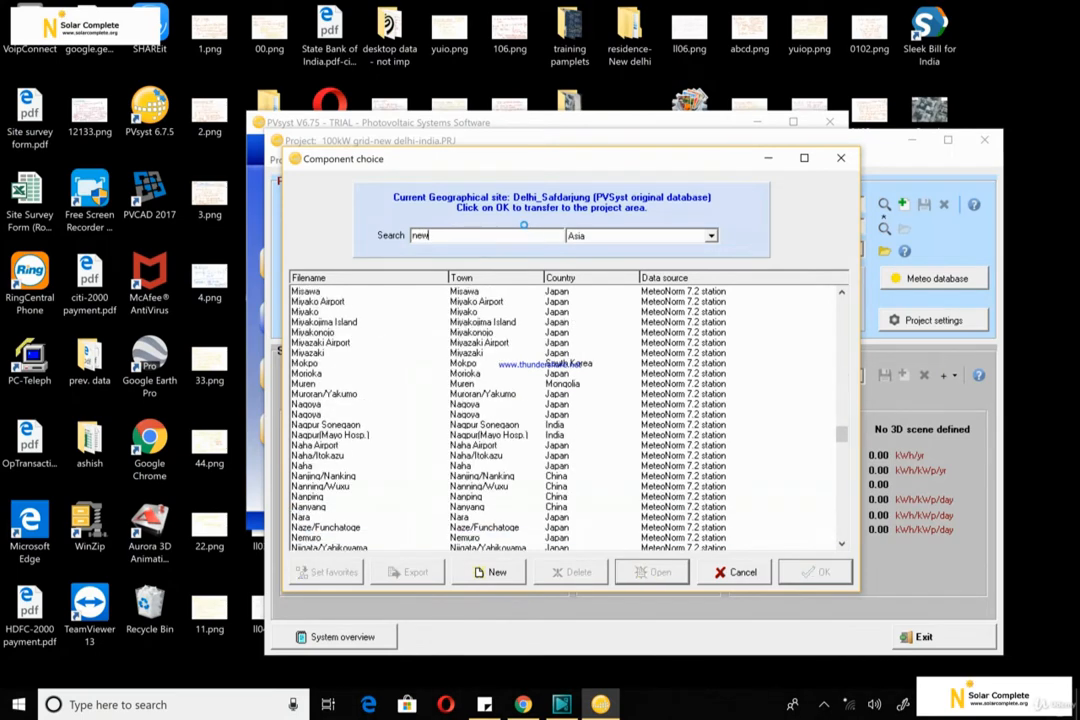
type(" d")
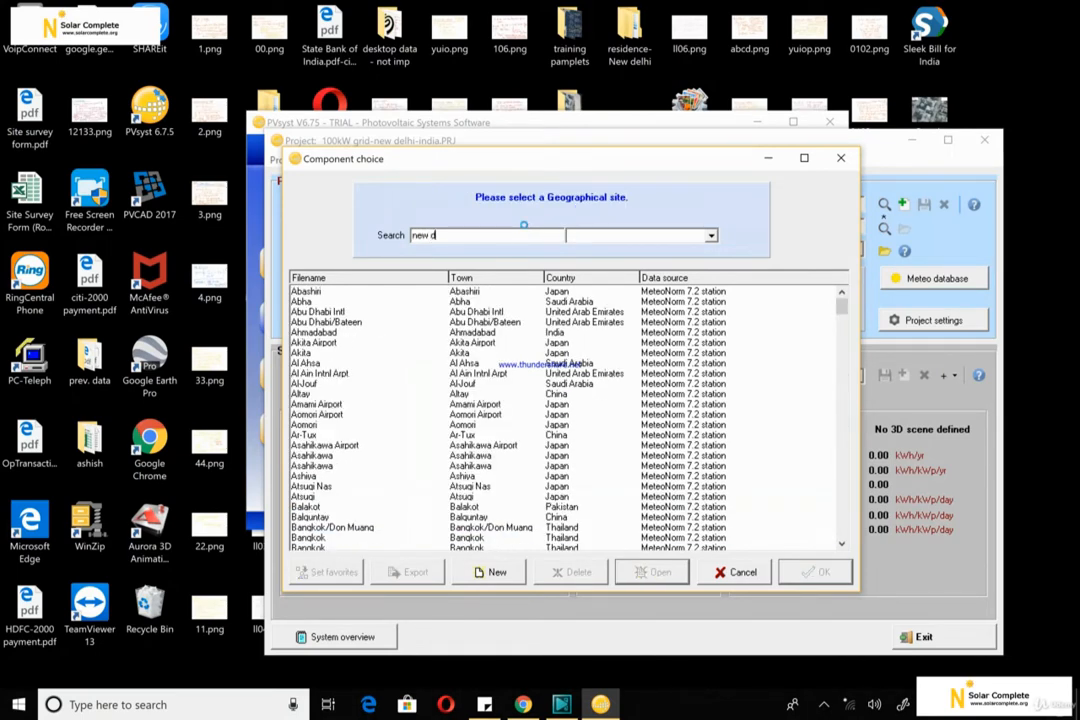
type("elhi")
key("BackSpace")
key("BackSpace")
key("BackSpace")
key("BackSpace")
key("BackSpace")
key("BackSpace")
key("BackSpace")
key("BackSpace")
key("BackSpace")
type("d")
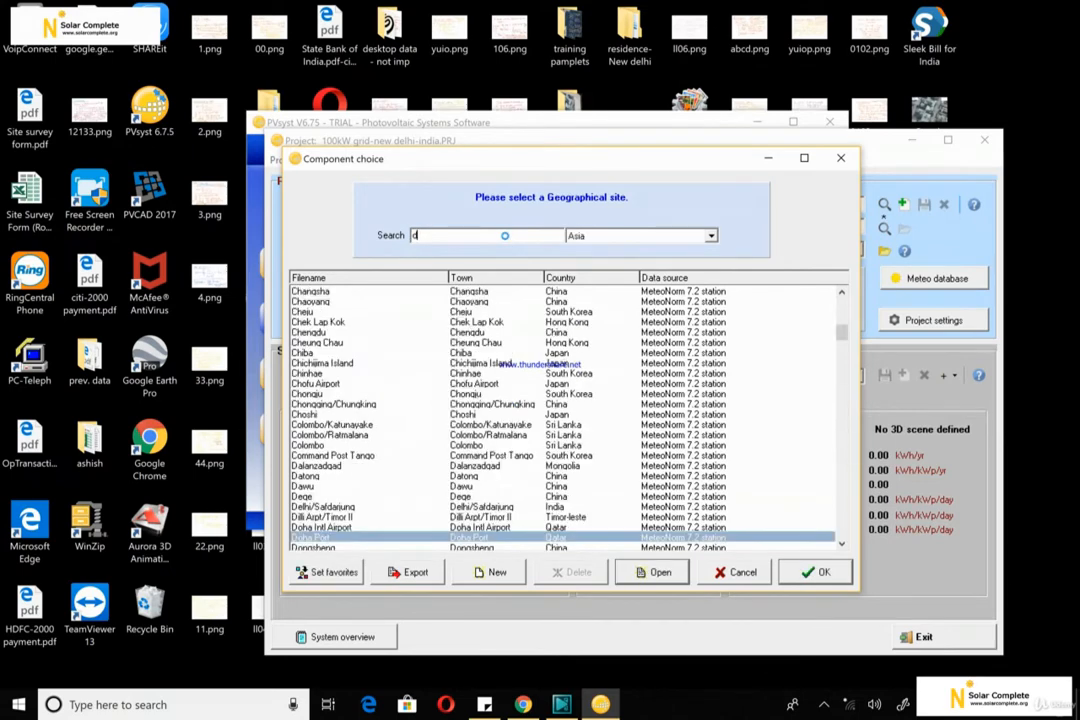
type("elhi")
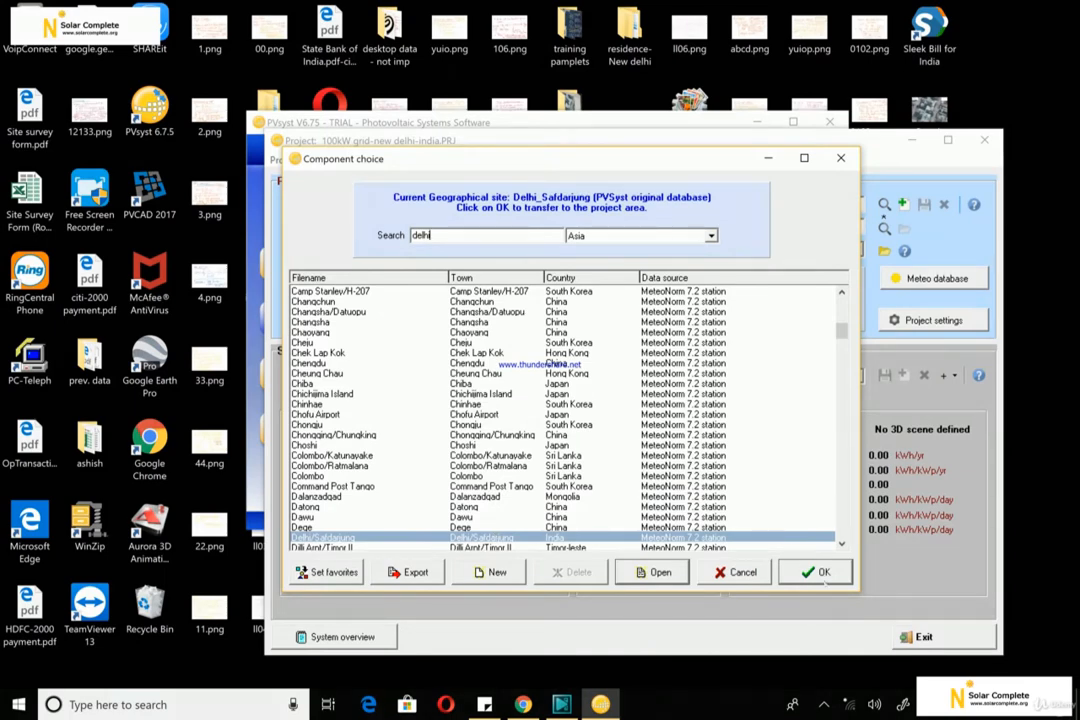
left_click(825, 580)
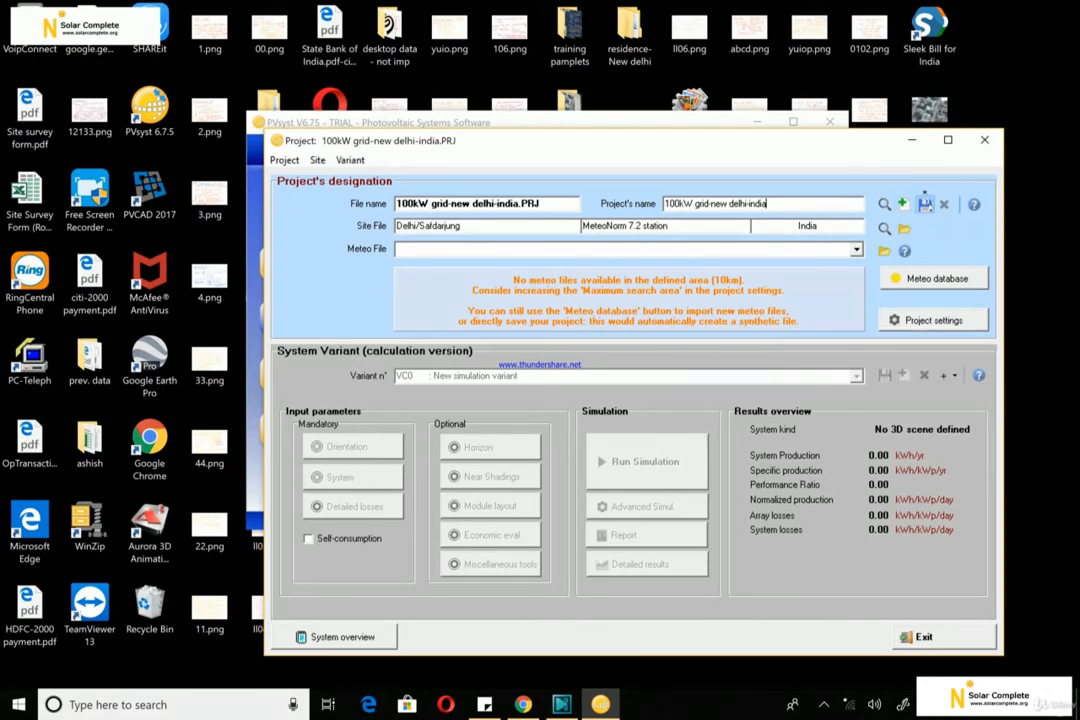
Save the project under the file name "100kW grid-new delhi-india"
left_click(925, 202)
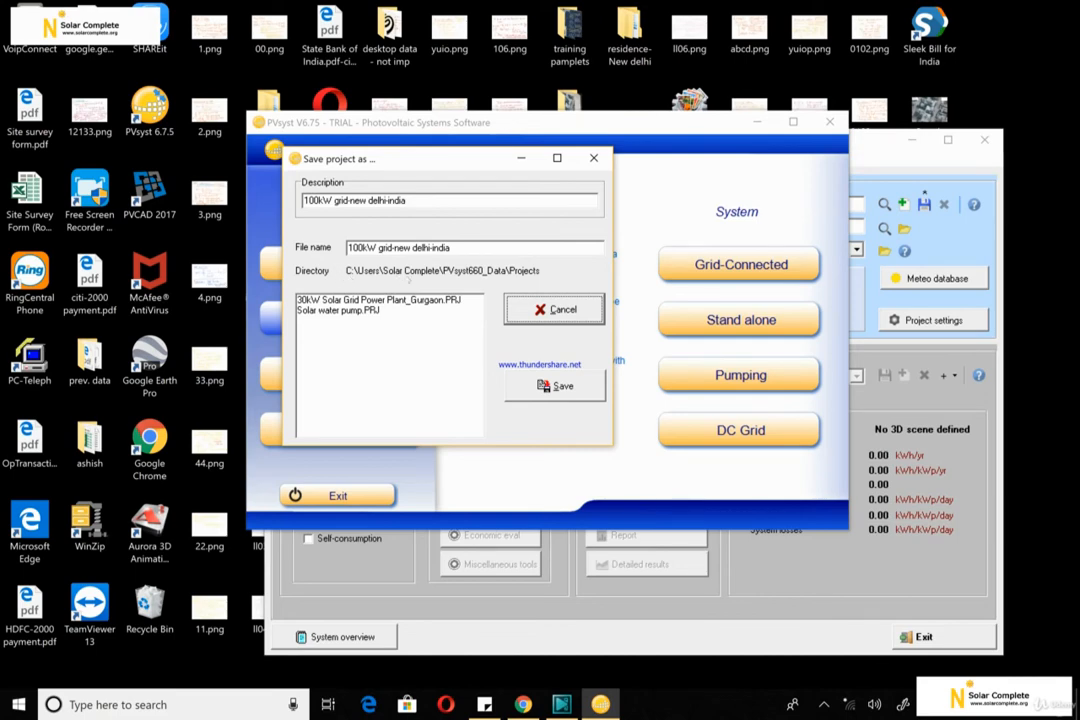
left_click(555, 386)
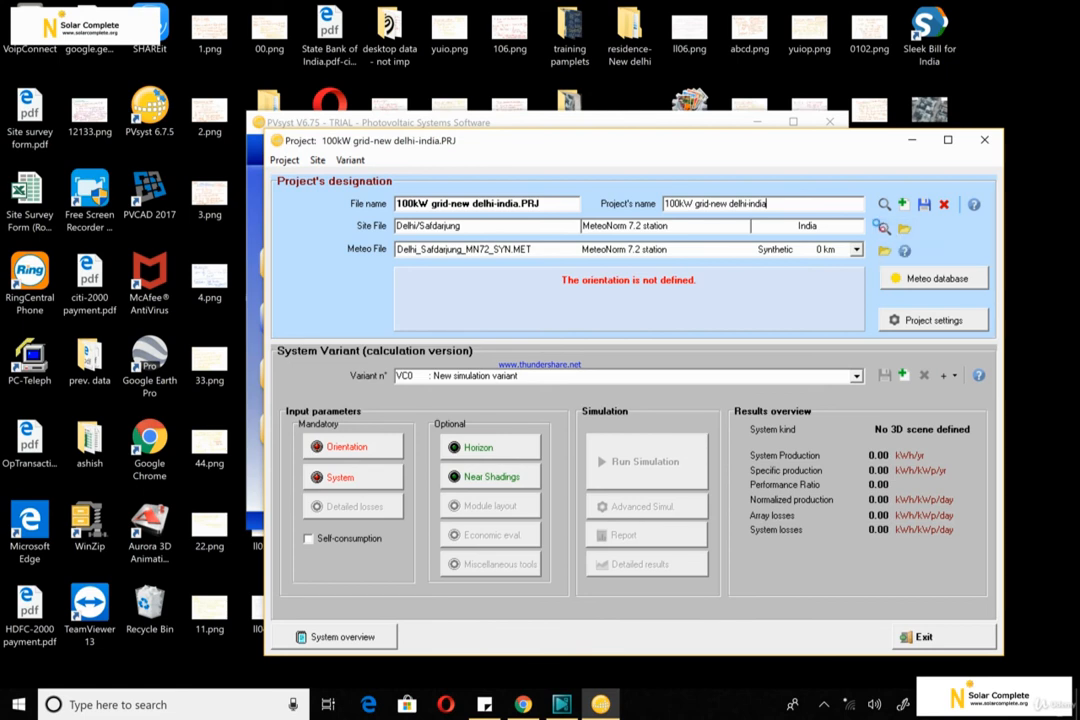
Reopen the project's geographical site choice, browse the start of the Asian list and select the Akita Airport entry
left_click(904, 228)
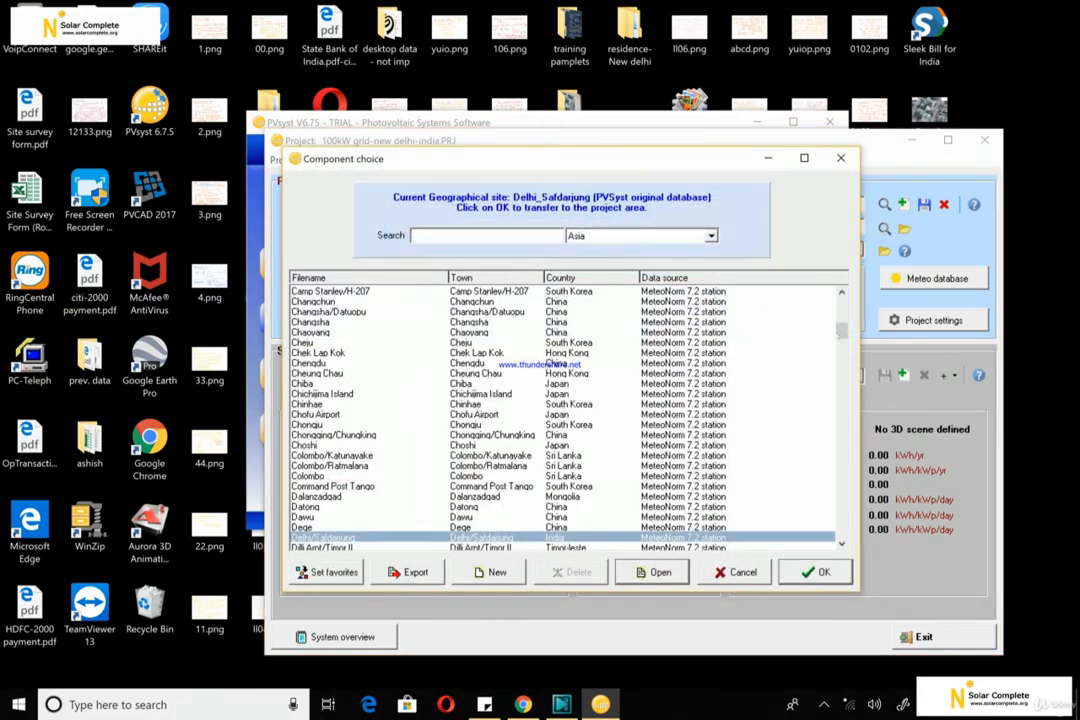
mouse_move(842, 330)
left_mouse_down()
mouse_move(842, 306)
mouse_move(842, 533)
mouse_move(842, 306)
left_mouse_up()
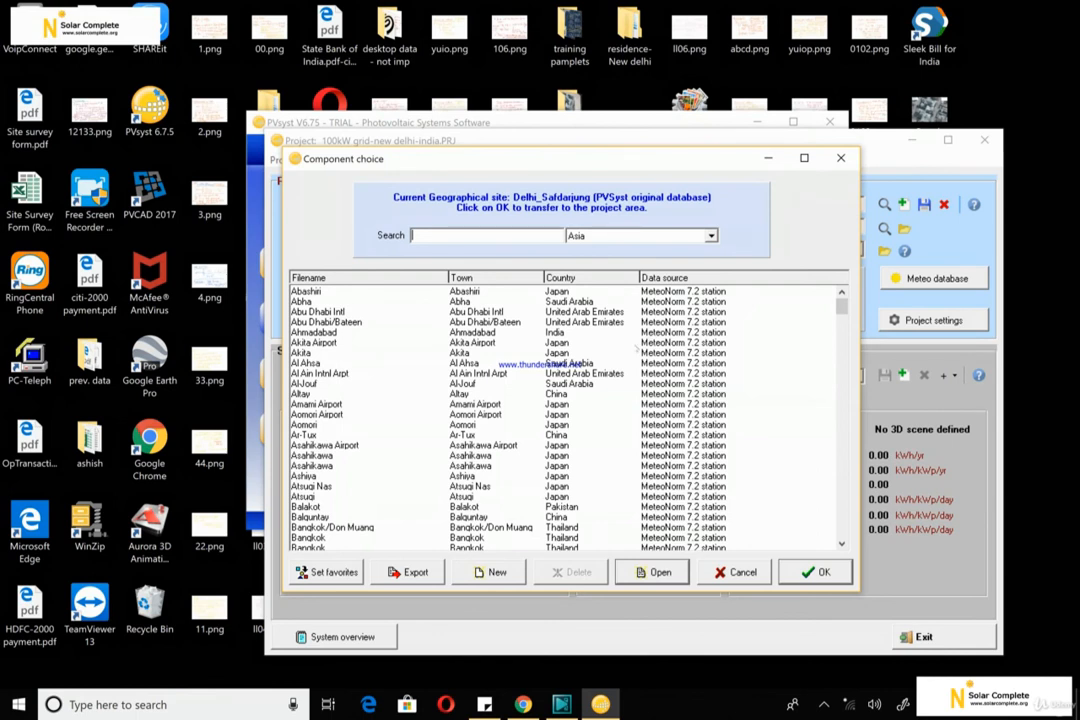
left_click(636, 344)
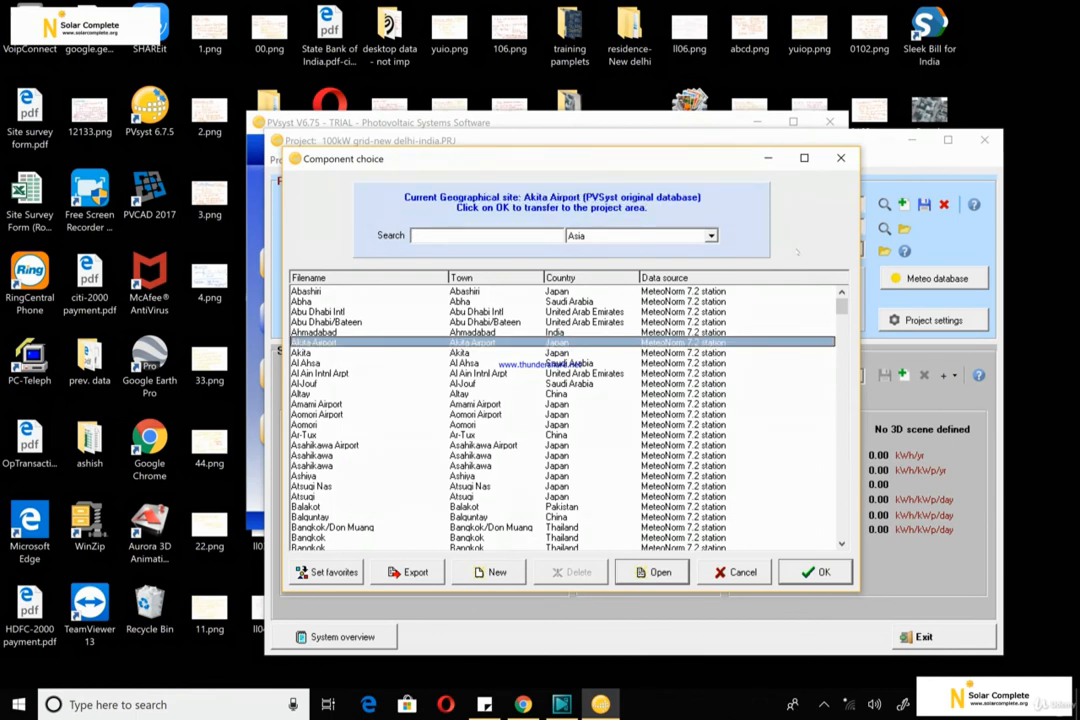